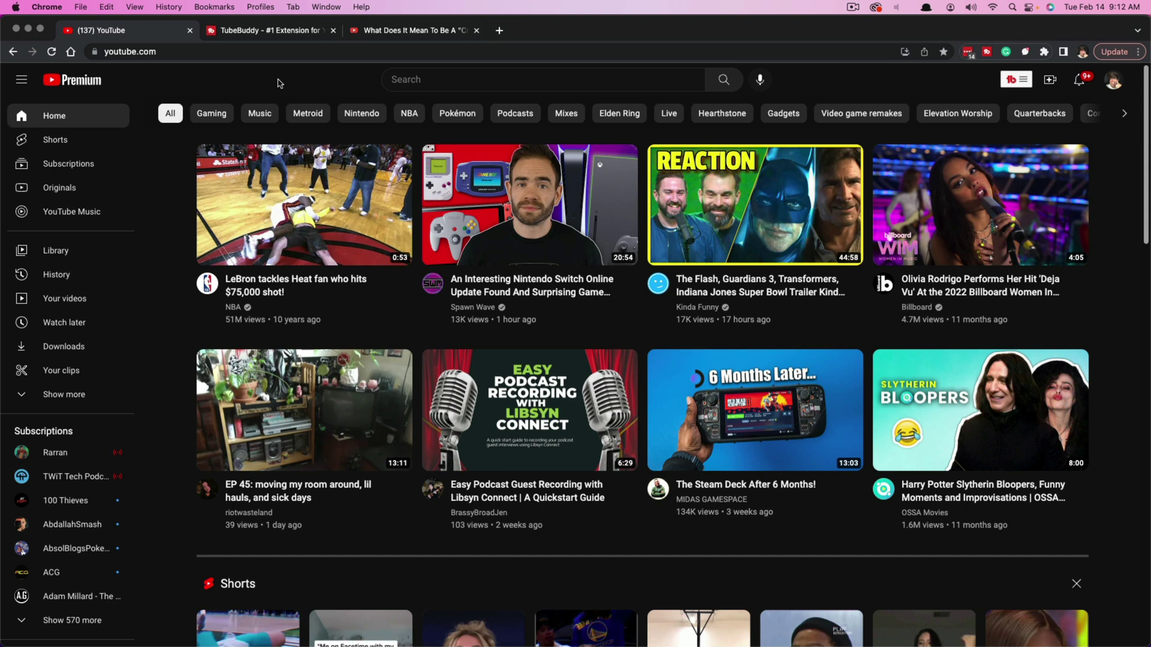
# Glance at the TubeBuddy panel, close it, and open the account menu for YouTube Studio
pyautogui.click(1021, 86)
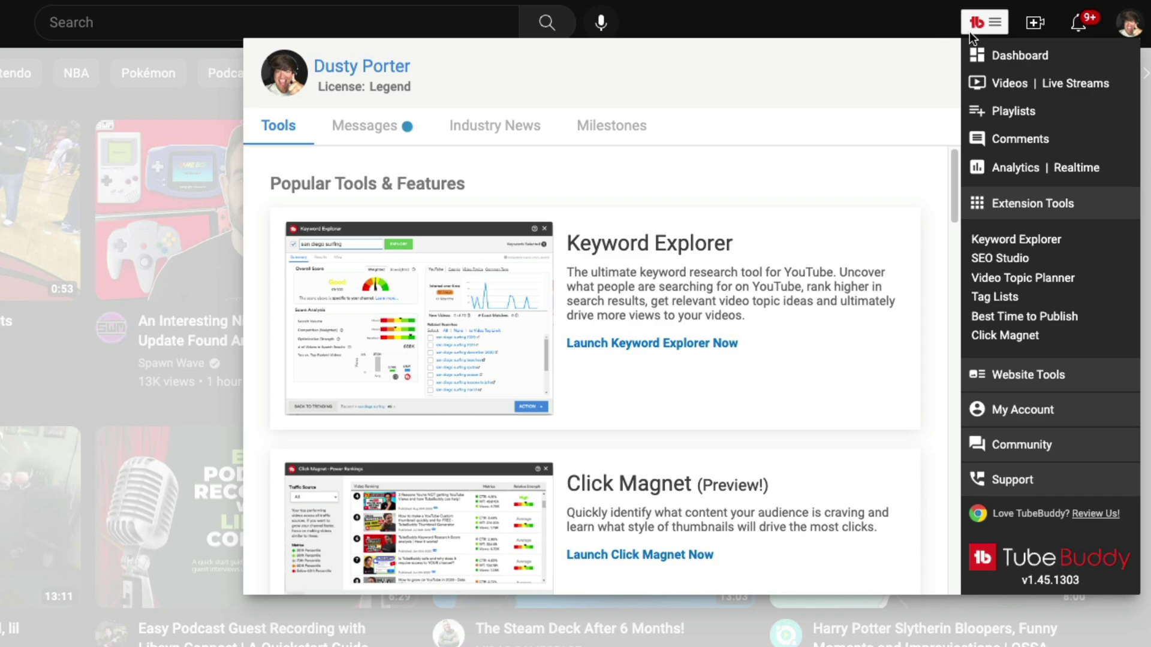
pyautogui.click(985, 25)
pyautogui.click(1130, 27)
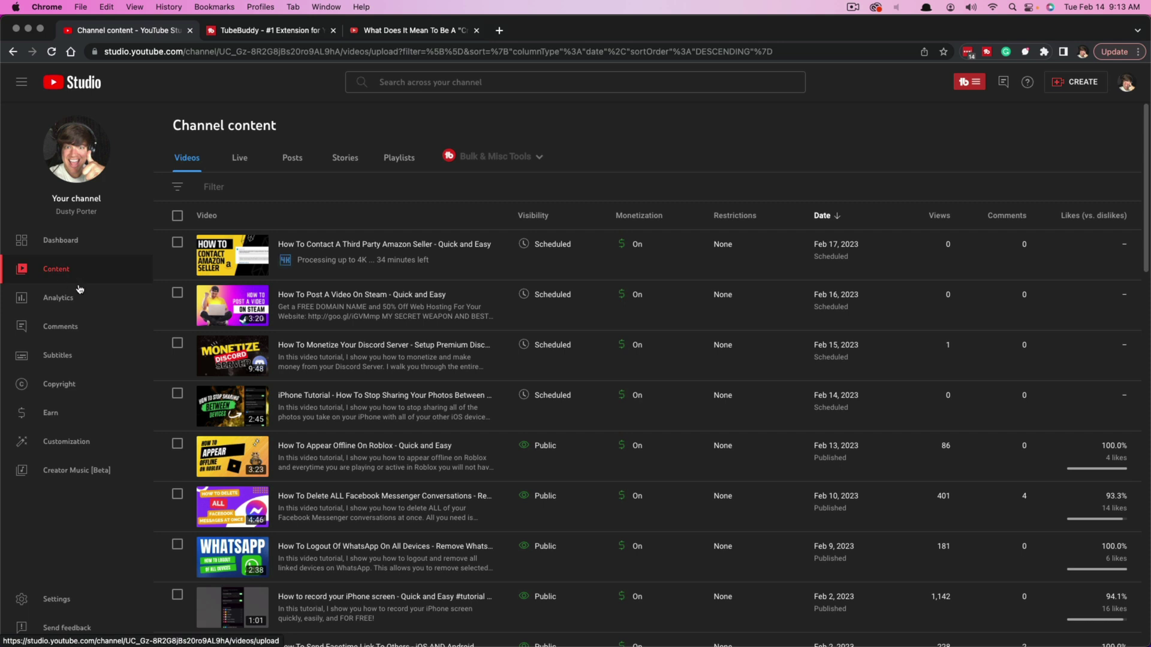
pyautogui.scroll(-2, 489, 429)
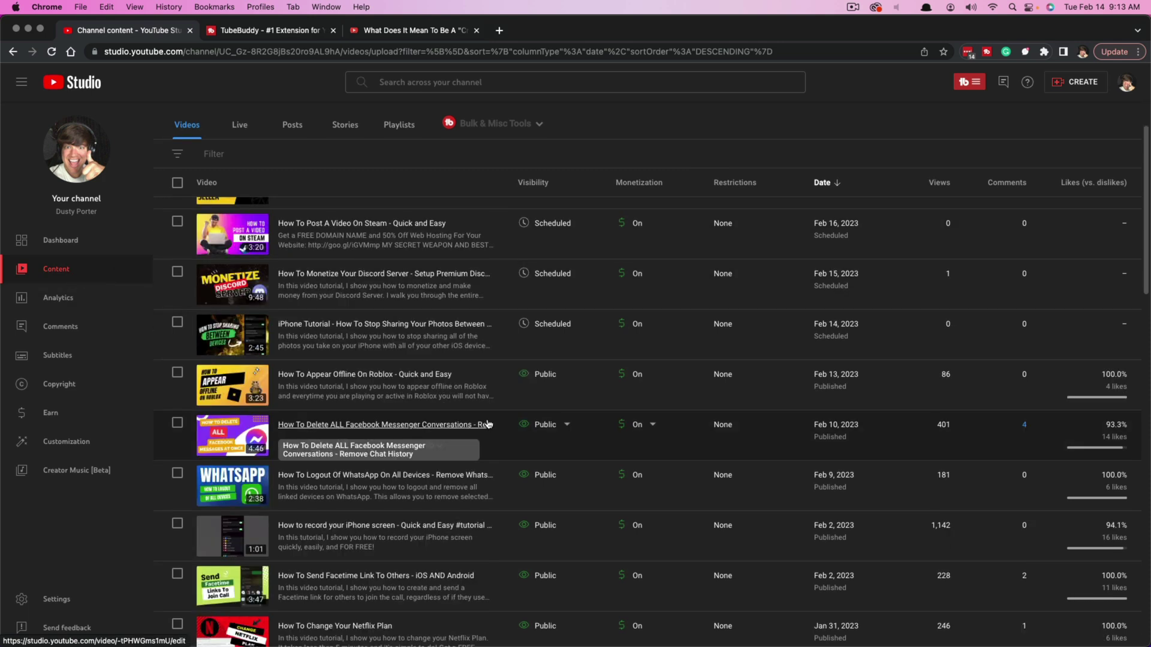
pyautogui.scroll(1, 487, 424)
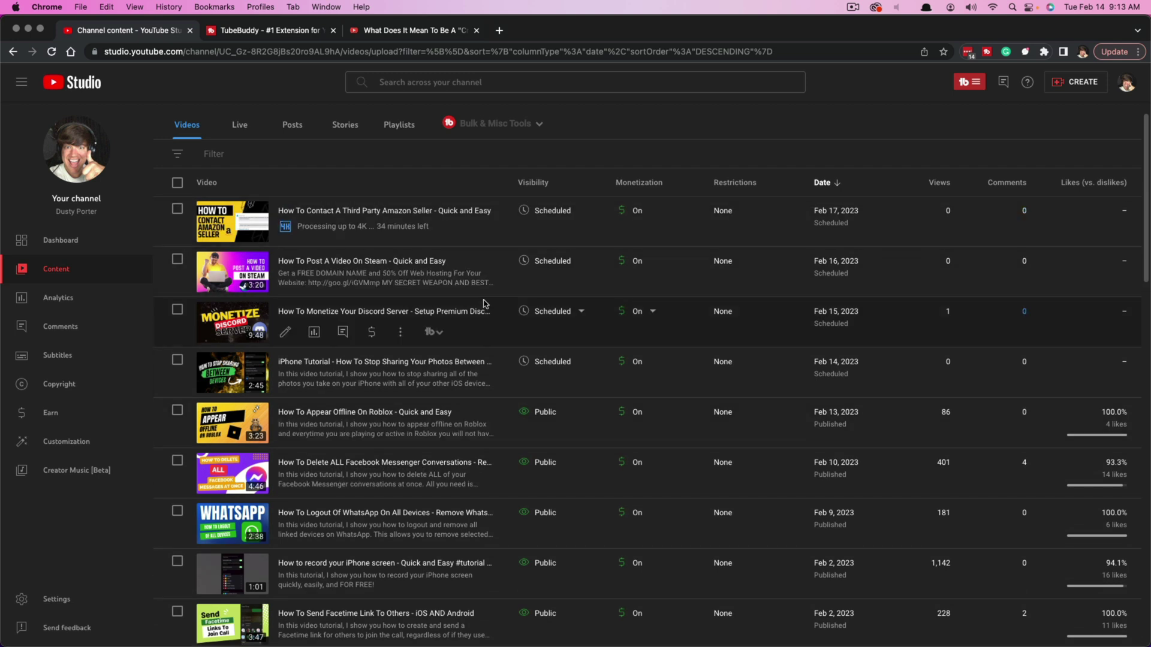
pyautogui.scroll(1, 486, 225)
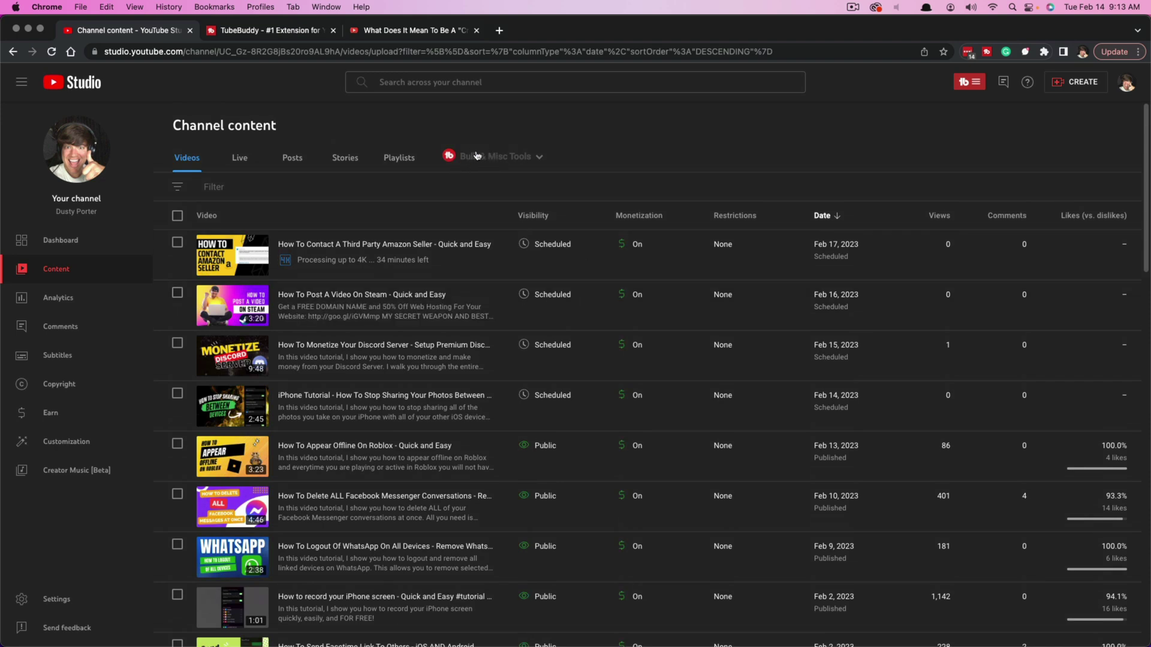
# Open the TubeBuddy Bulk & Misc Tools dropdown on the Channel content page
pyautogui.click(516, 160)
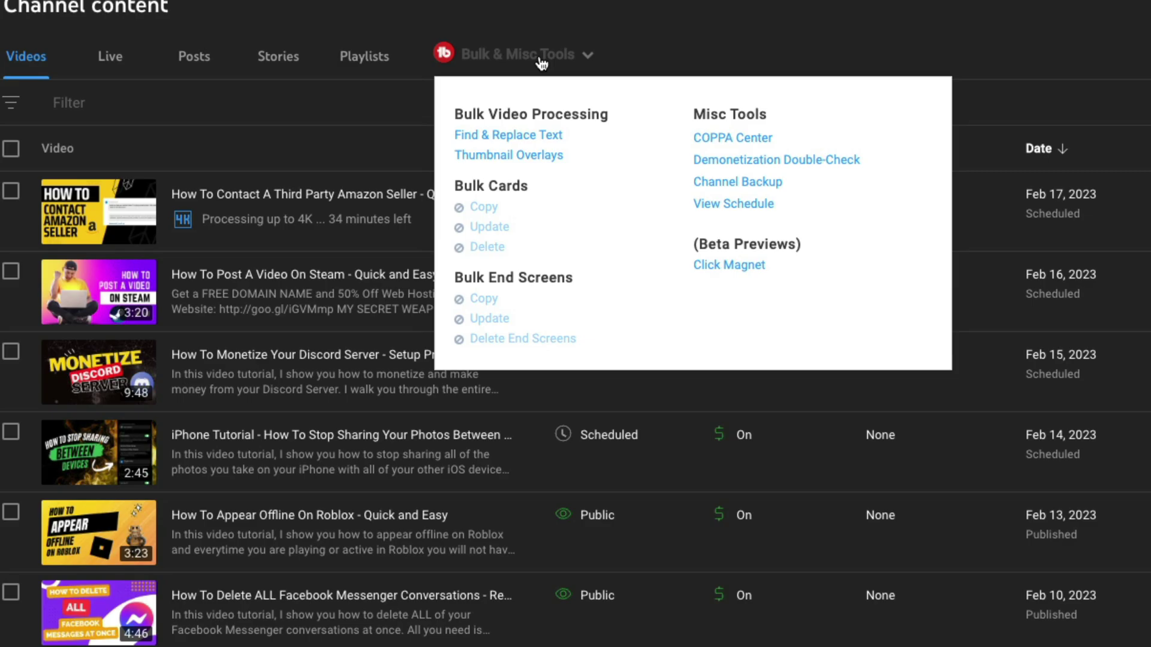
# Launch Find & Replace Text, try the Insert After Text action, then reopen the action list
pyautogui.click(493, 136)
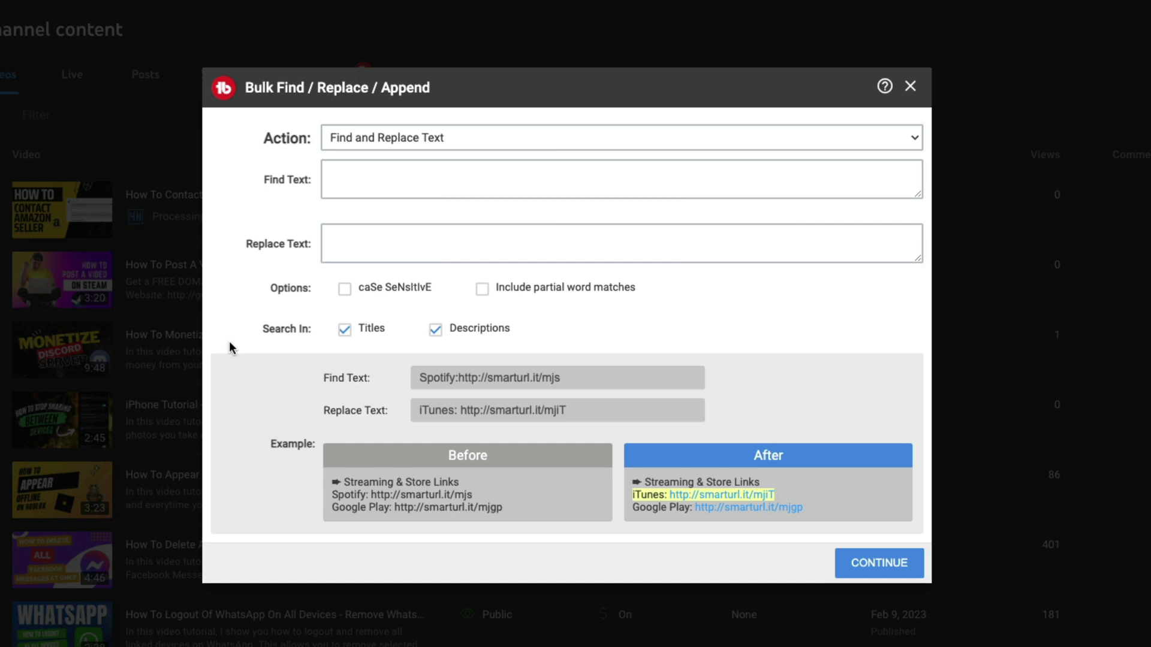
pyautogui.click(412, 136)
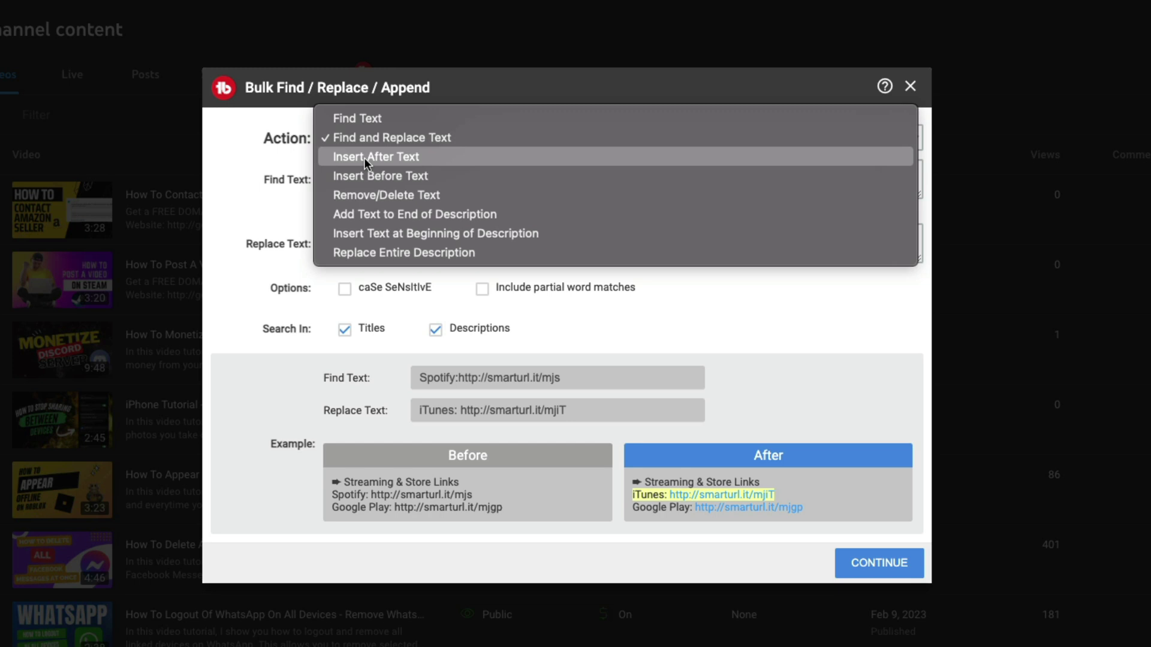
pyautogui.click(365, 158)
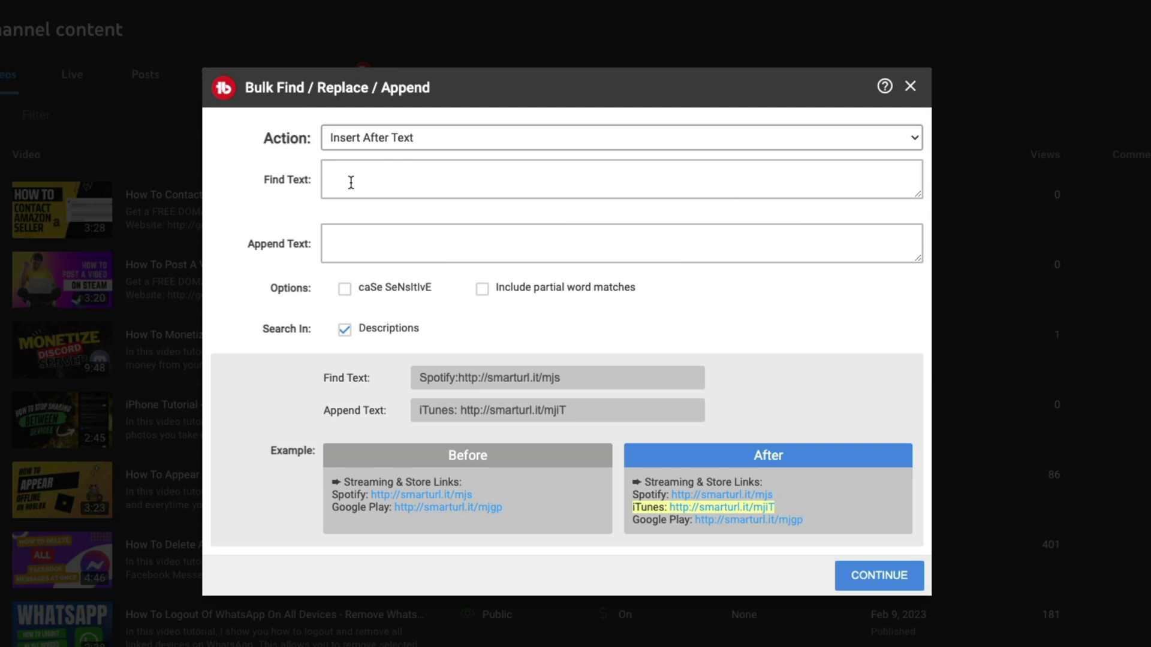
pyautogui.click(351, 183)
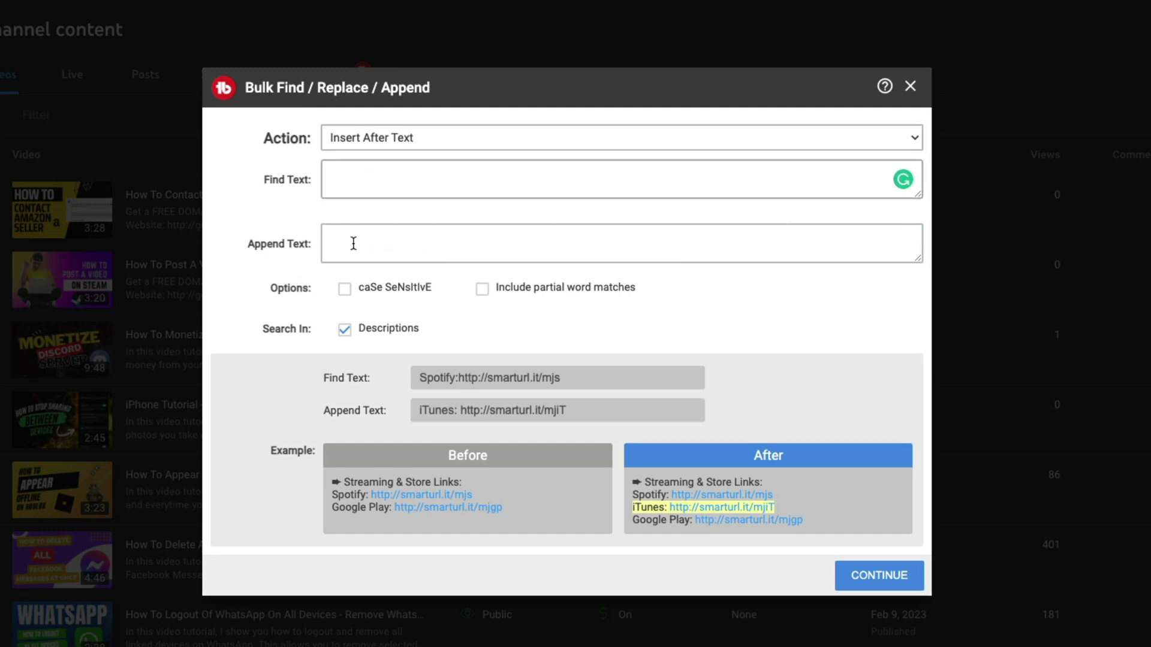
pyautogui.click(367, 138)
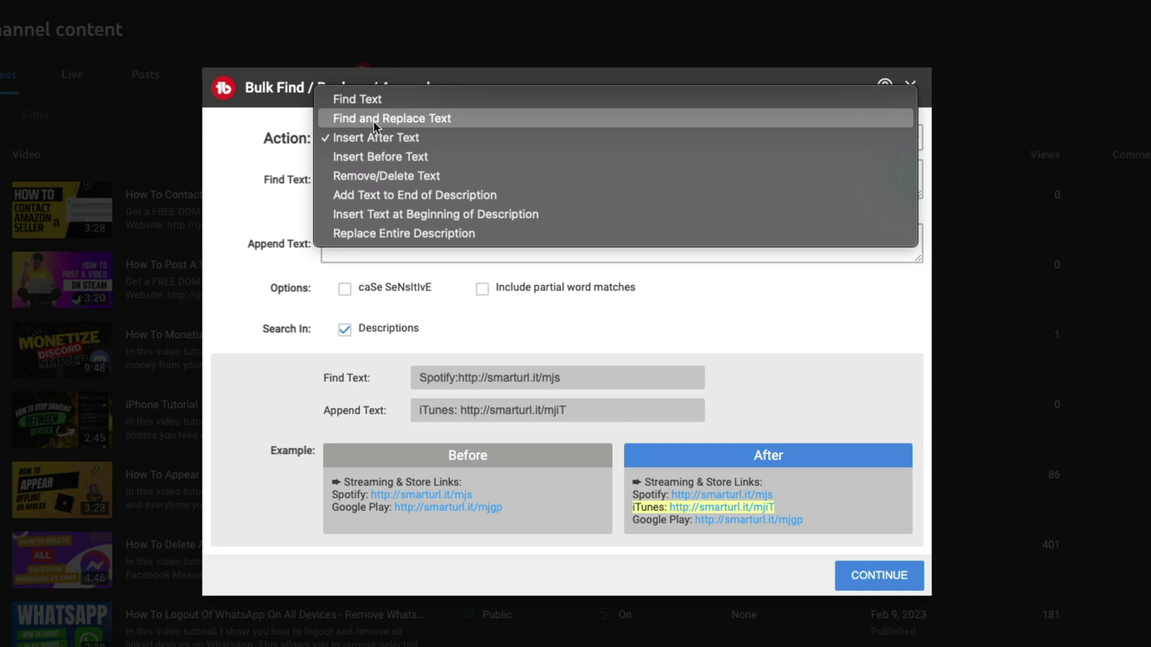
# Switch the action back to Find and Replace Text and copy the description's gear line and kit.co link
pyautogui.click(373, 122)
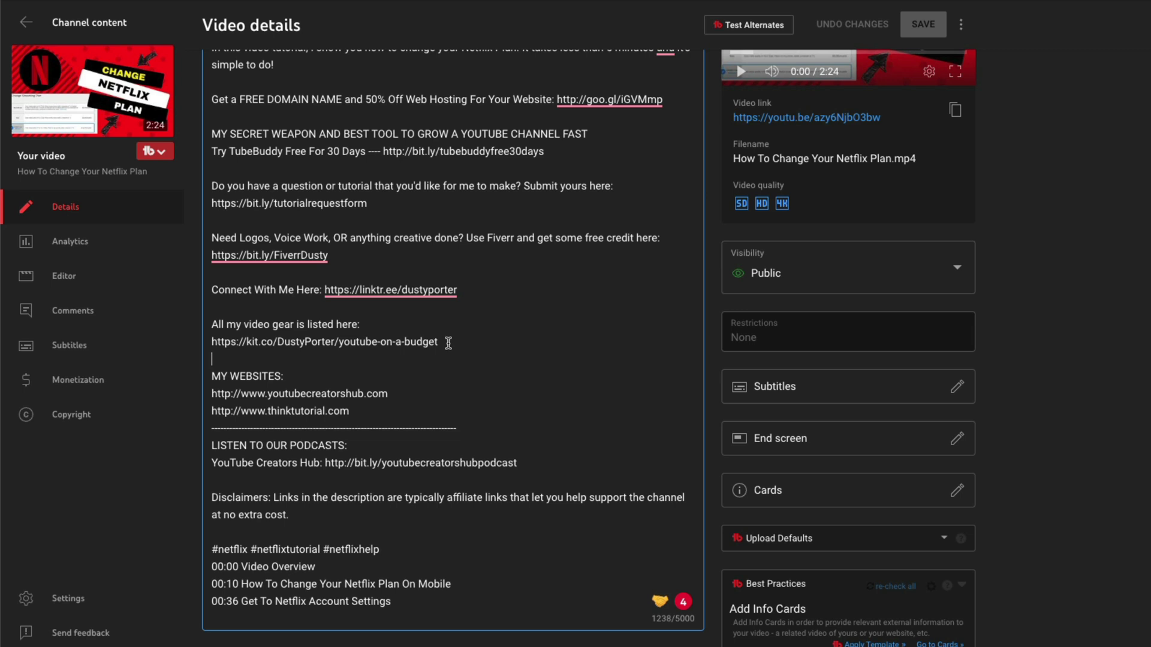
pyautogui.moveTo(448, 343); pyautogui.dragTo(322, 348)
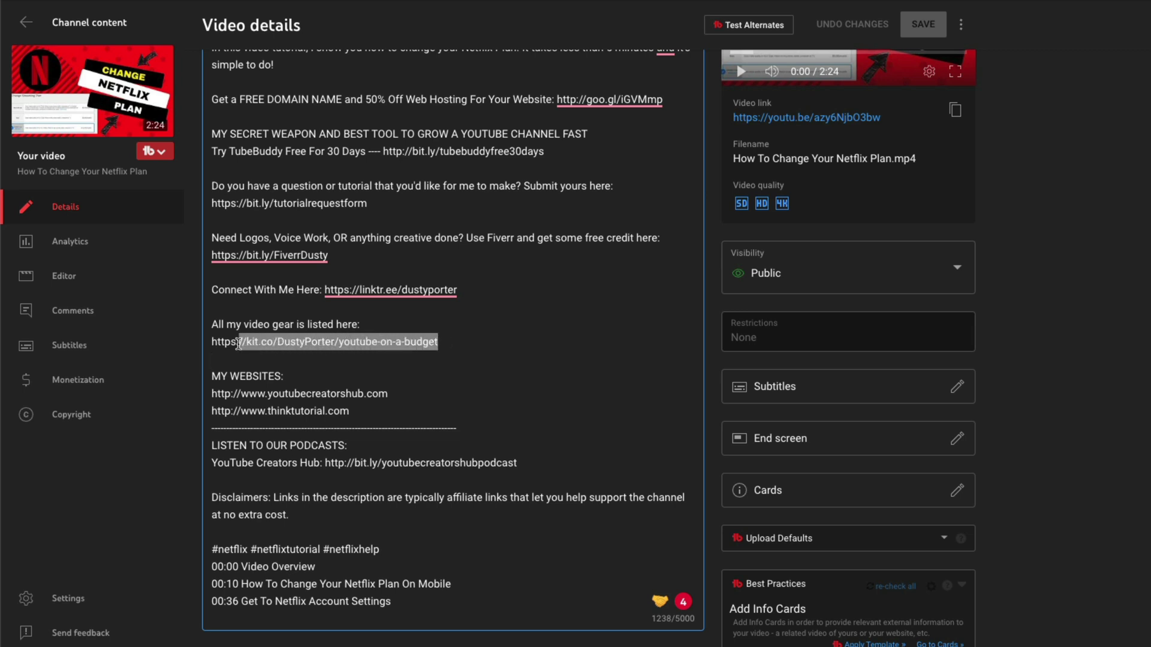
pyautogui.moveTo(239, 341); pyautogui.dragTo(212, 334)
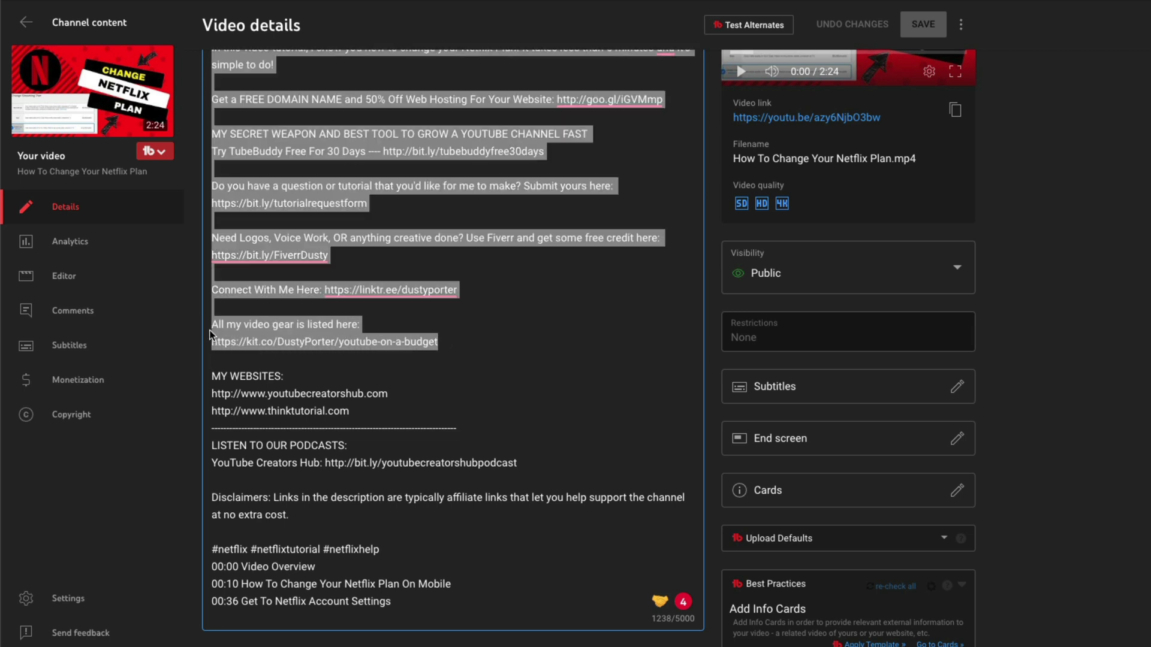
pyautogui.moveTo(211, 335); pyautogui.dragTo(230, 328)
pyautogui.rightClick(230, 328)
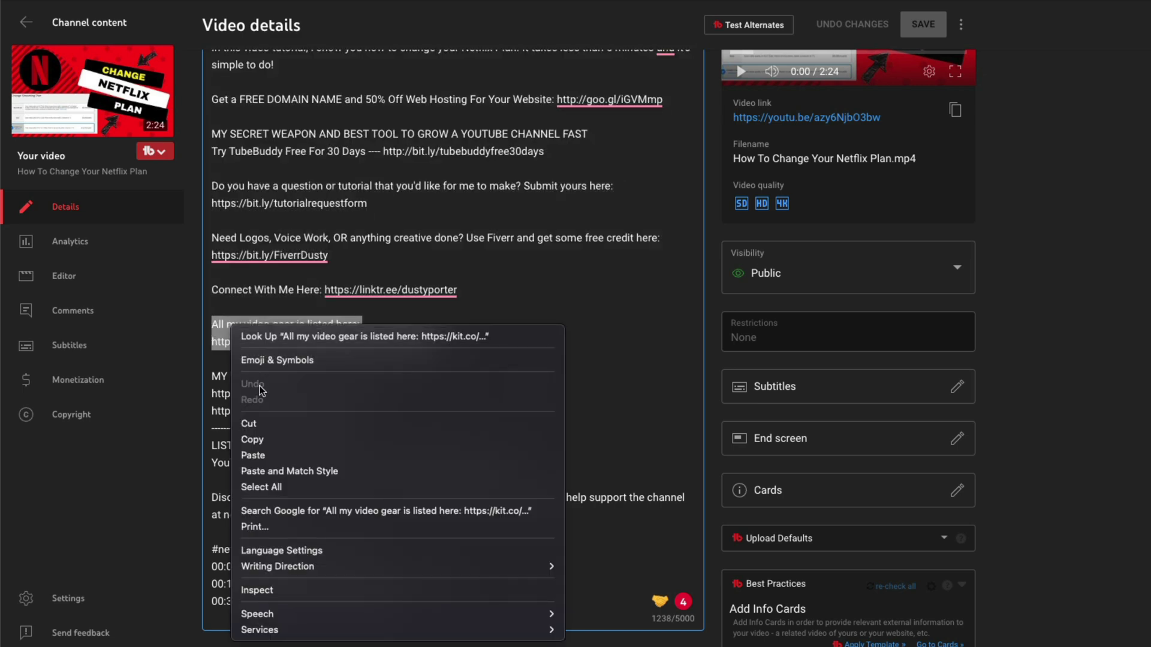
pyautogui.click(261, 441)
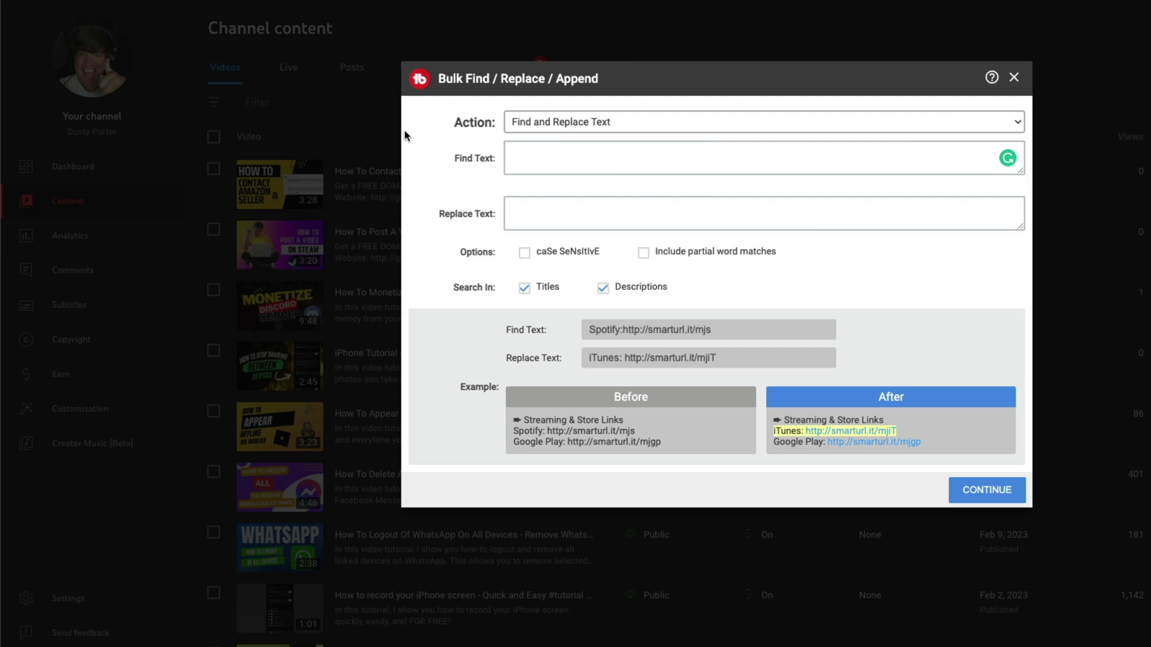
# Find the pasted gear text and replace it with 'All Video Gear Below: Link Goes HERE', skipping titles
pyautogui.rightClick(546, 160)
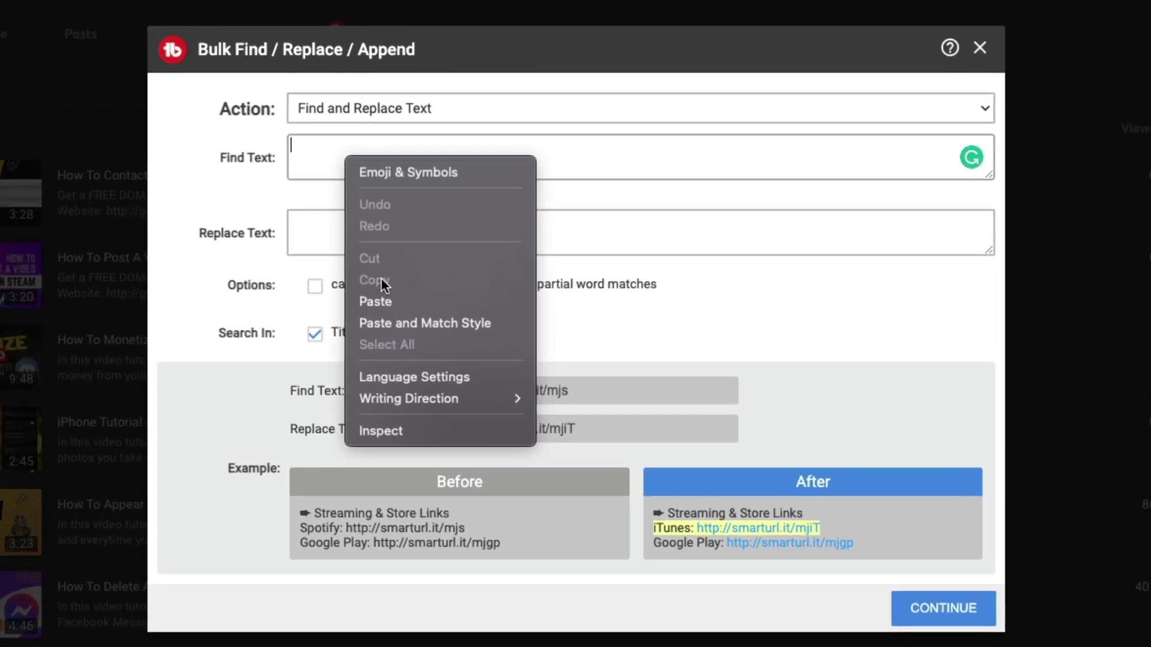
pyautogui.click(379, 300)
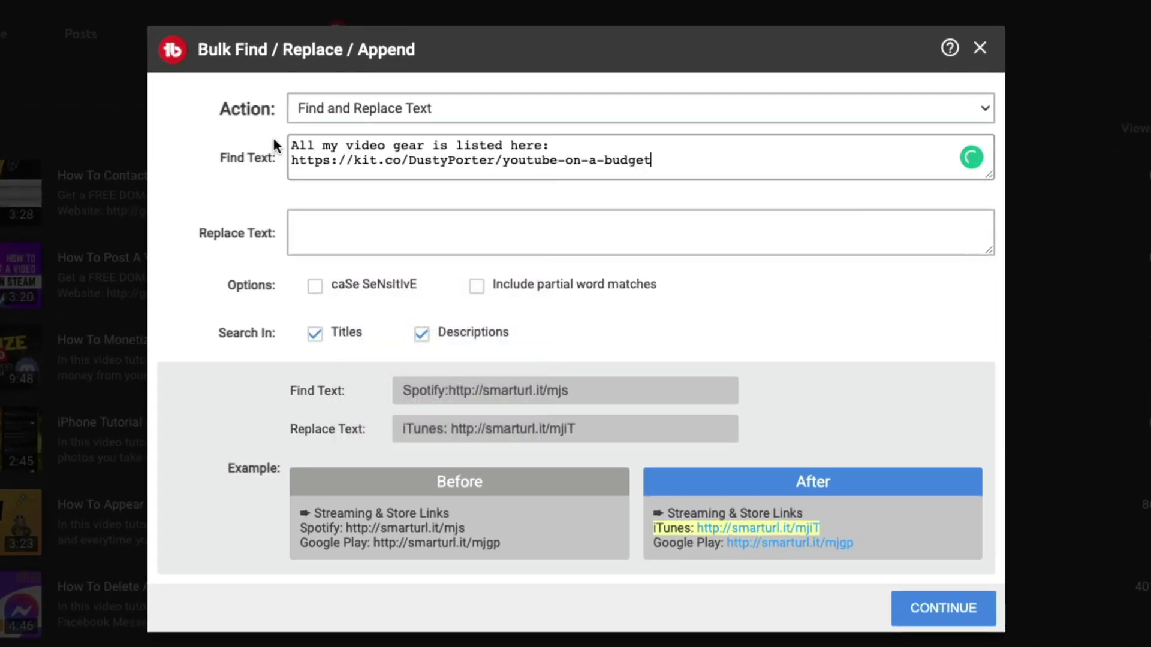
pyautogui.click(393, 227)
pyautogui.write('All Video Gear Below:')
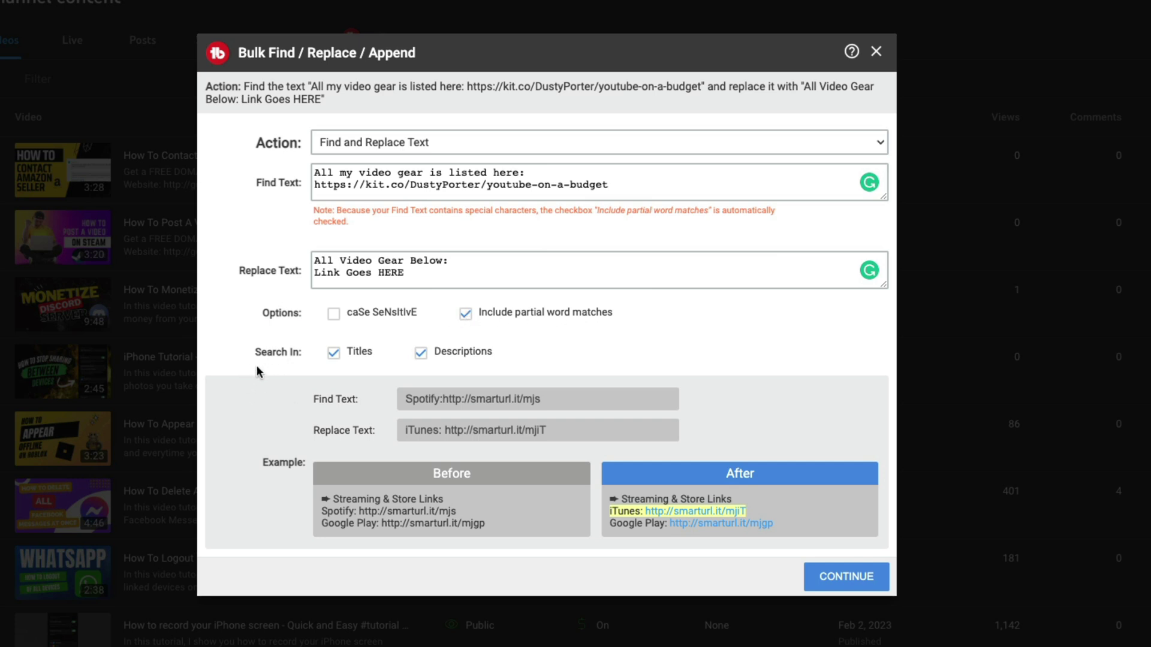
pyautogui.click(332, 357)
pyautogui.click(846, 577)
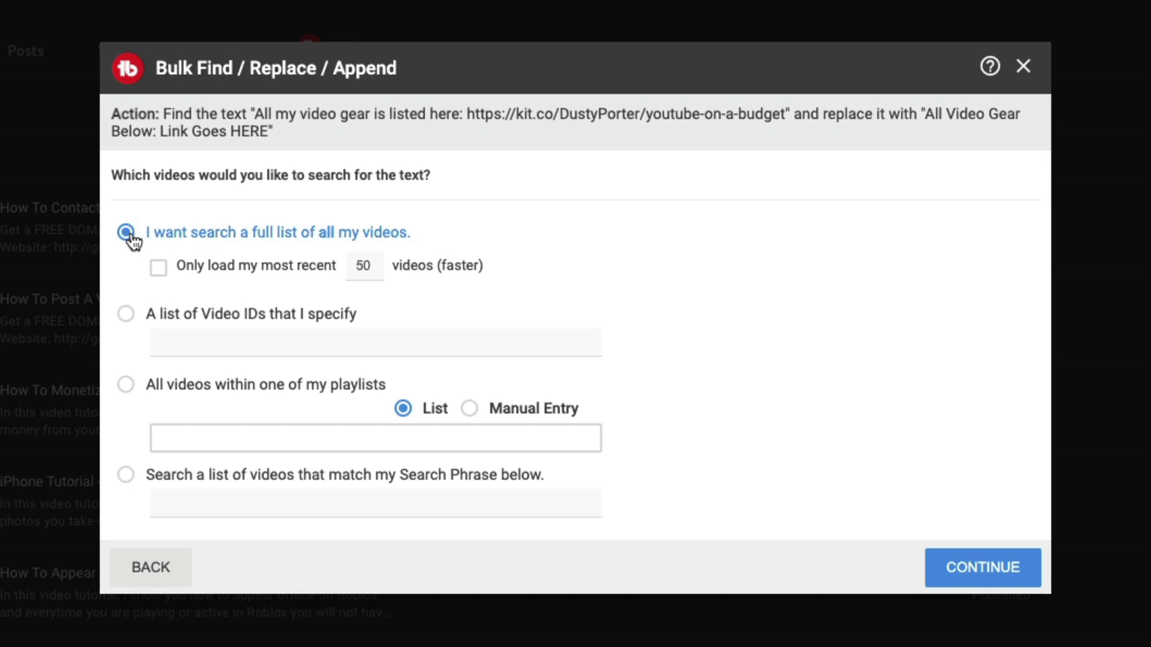
# Limit the search to loading only the 25 most recent videos
pyautogui.click(160, 270)
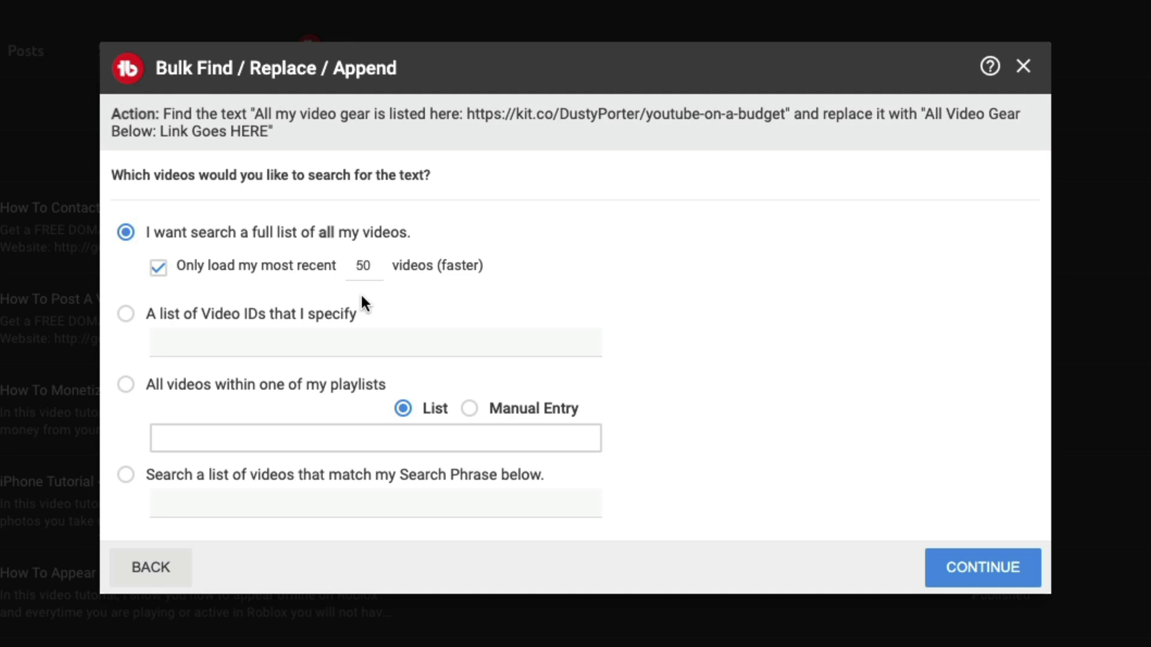
pyautogui.doubleClick(362, 265)
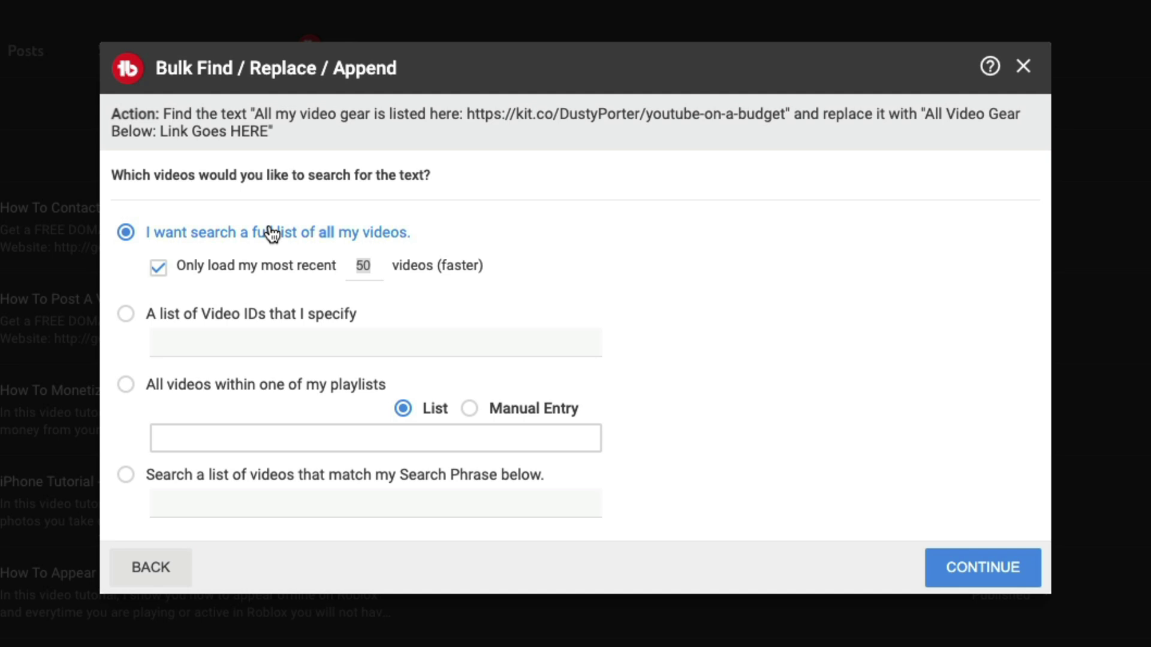
pyautogui.doubleClick(360, 266)
pyautogui.write('252')
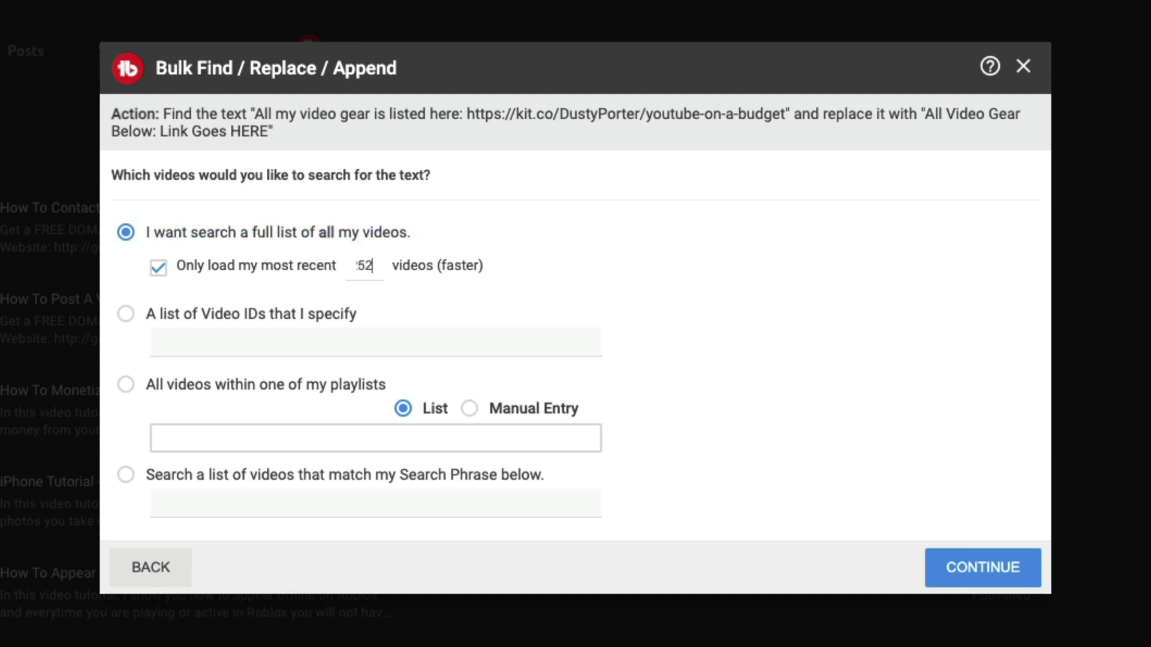
pyautogui.press('BackSpace')
# Check the video-ID and playlist options, then return to searching all recent videos
pyautogui.click(127, 314)
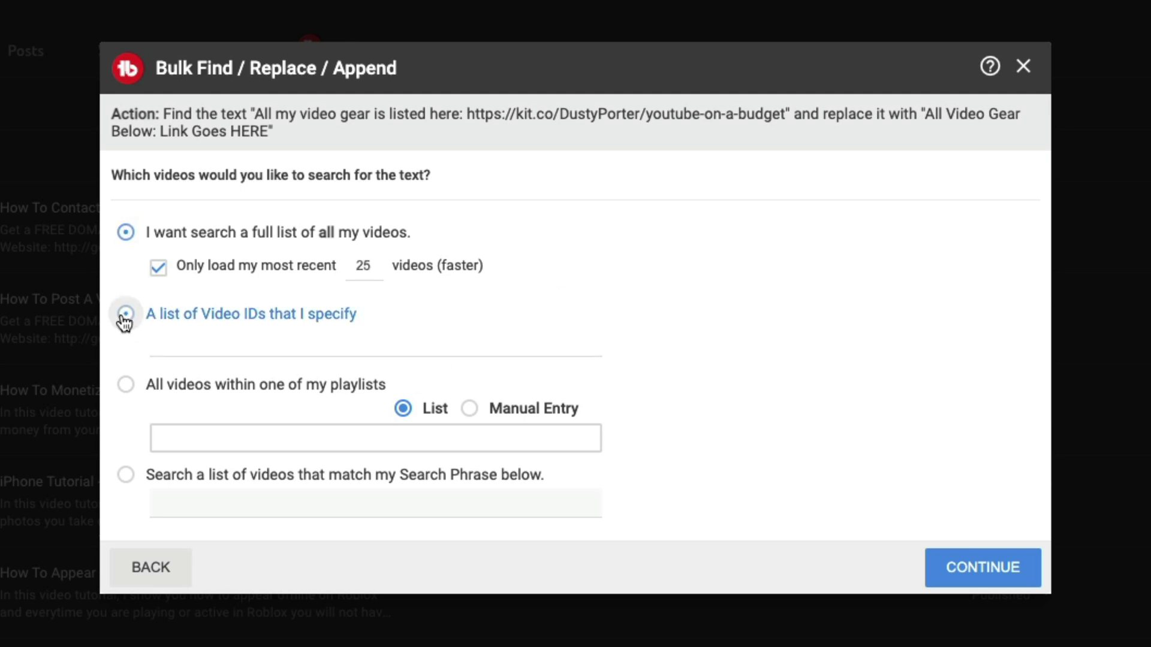
pyautogui.click(126, 385)
pyautogui.click(724, 372)
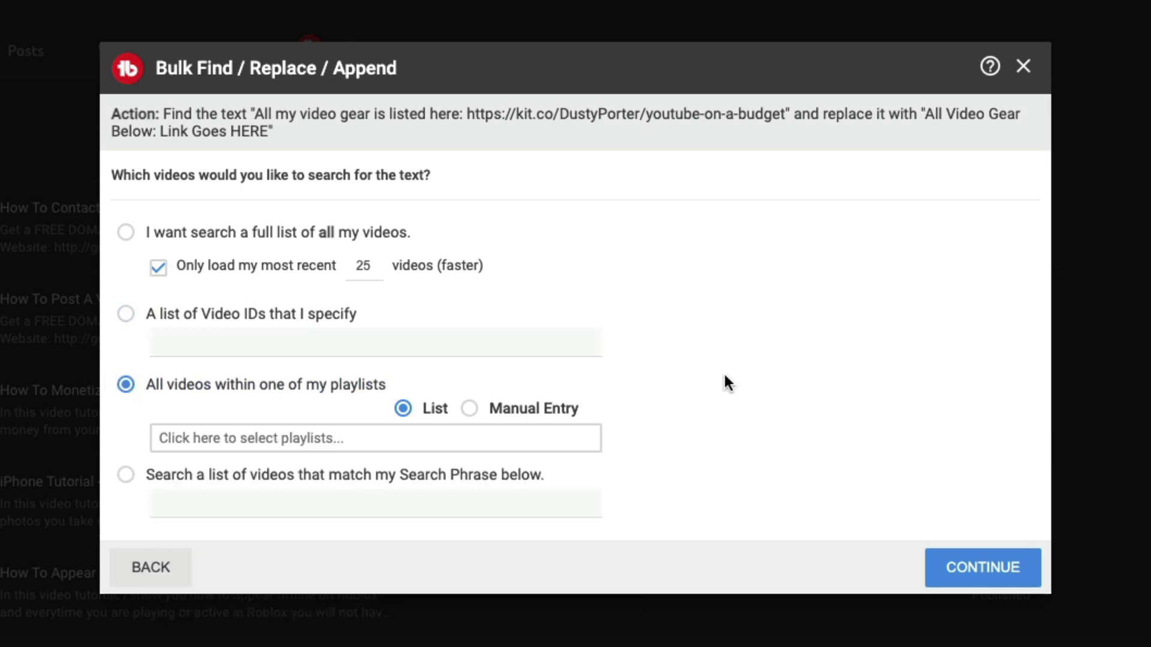
pyautogui.click(272, 449)
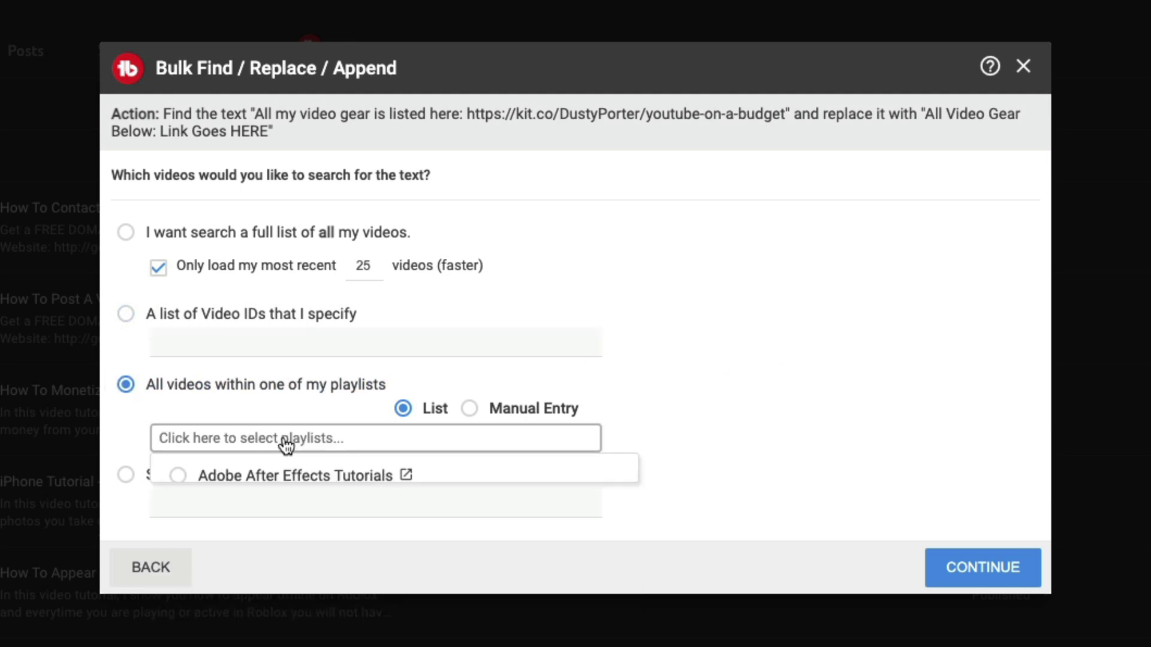
pyautogui.click(775, 365)
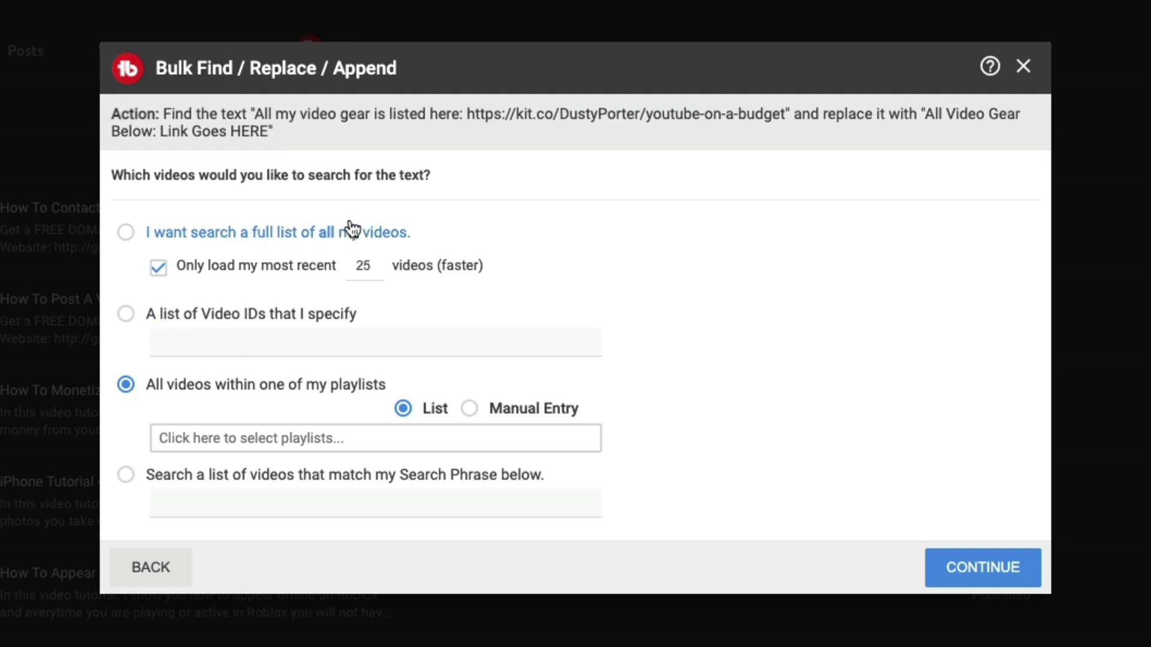
pyautogui.click(126, 232)
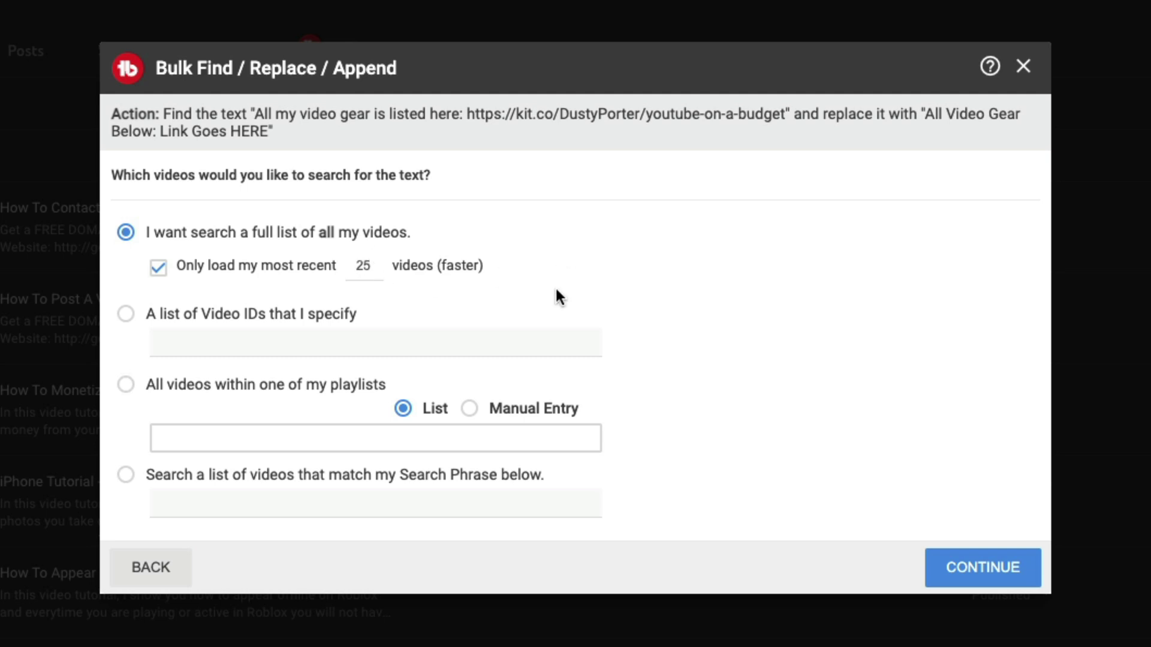
pyautogui.click(986, 576)
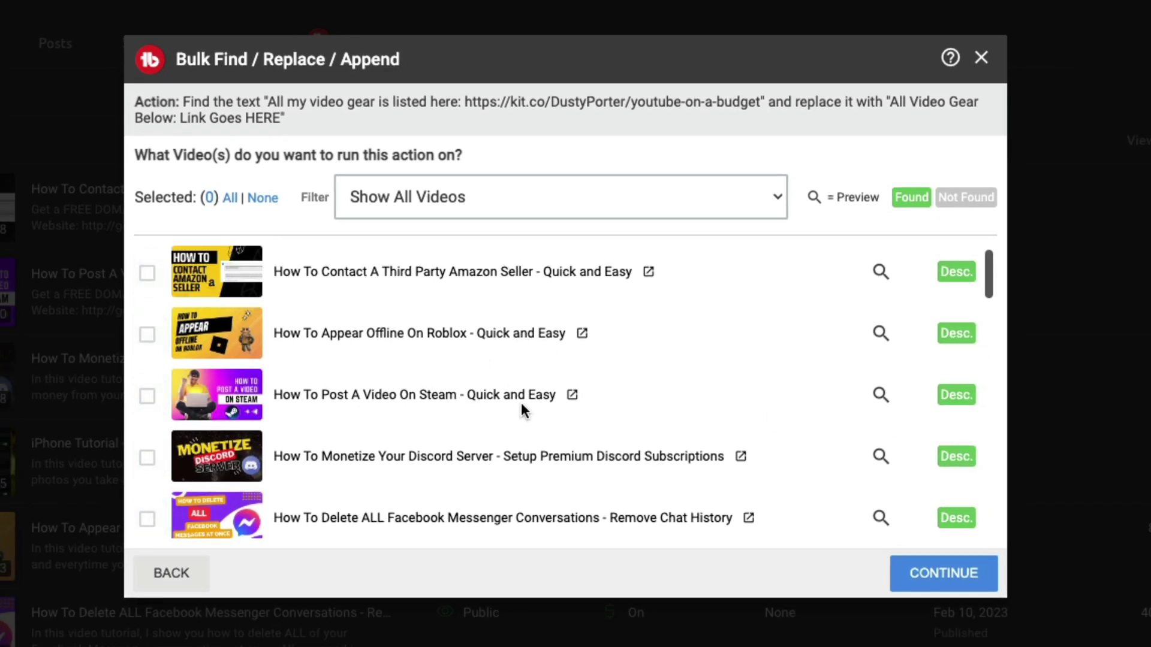
pyautogui.scroll(-10, 547, 397)
pyautogui.scroll(-10, 546, 396)
pyautogui.scroll(-5, 547, 396)
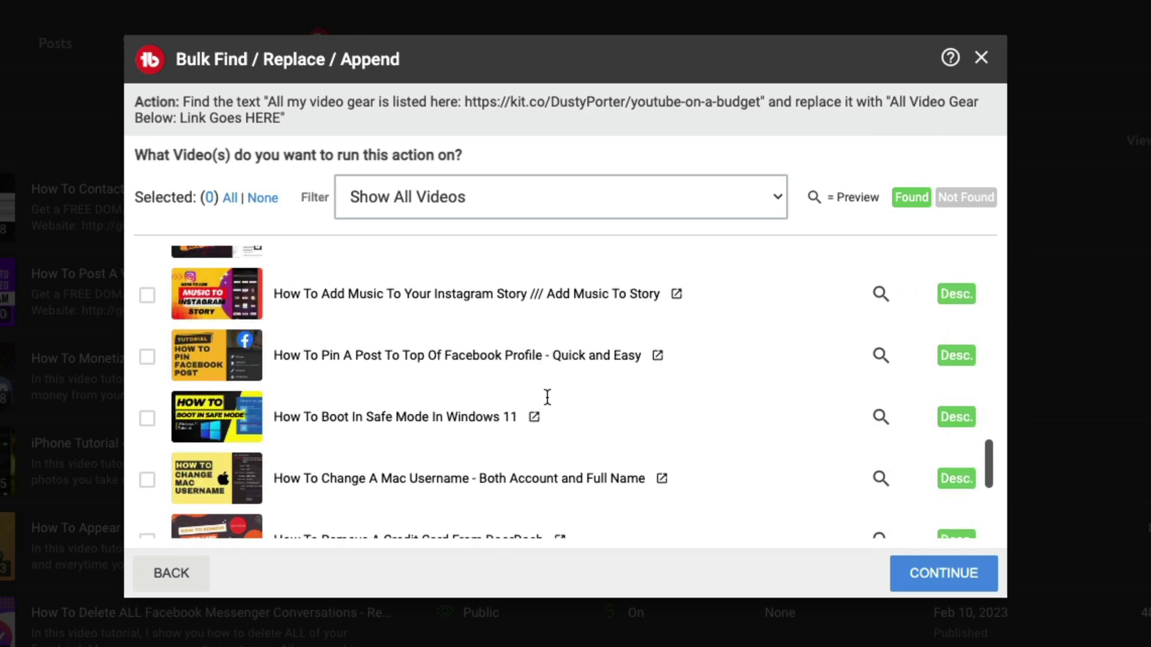
pyautogui.scroll(20, 547, 397)
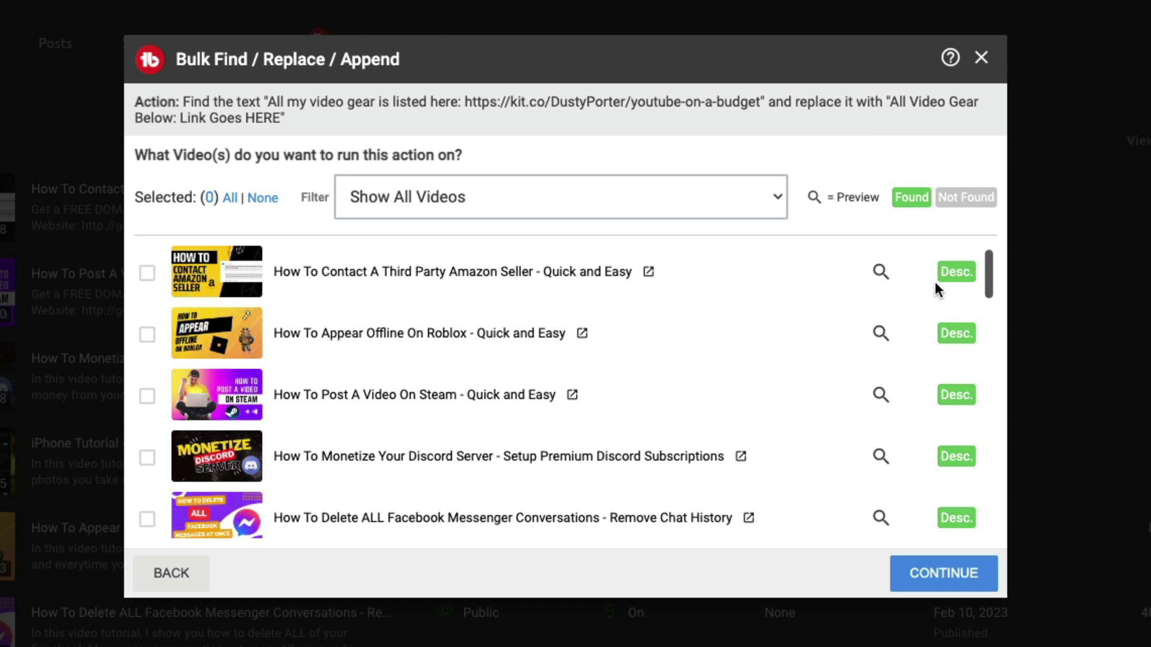
# Preview one matching description, then select all 23 matching videos for confirmation
pyautogui.click(880, 272)
pyautogui.scroll(-2, 283, 413)
pyautogui.scroll(-1, 281, 416)
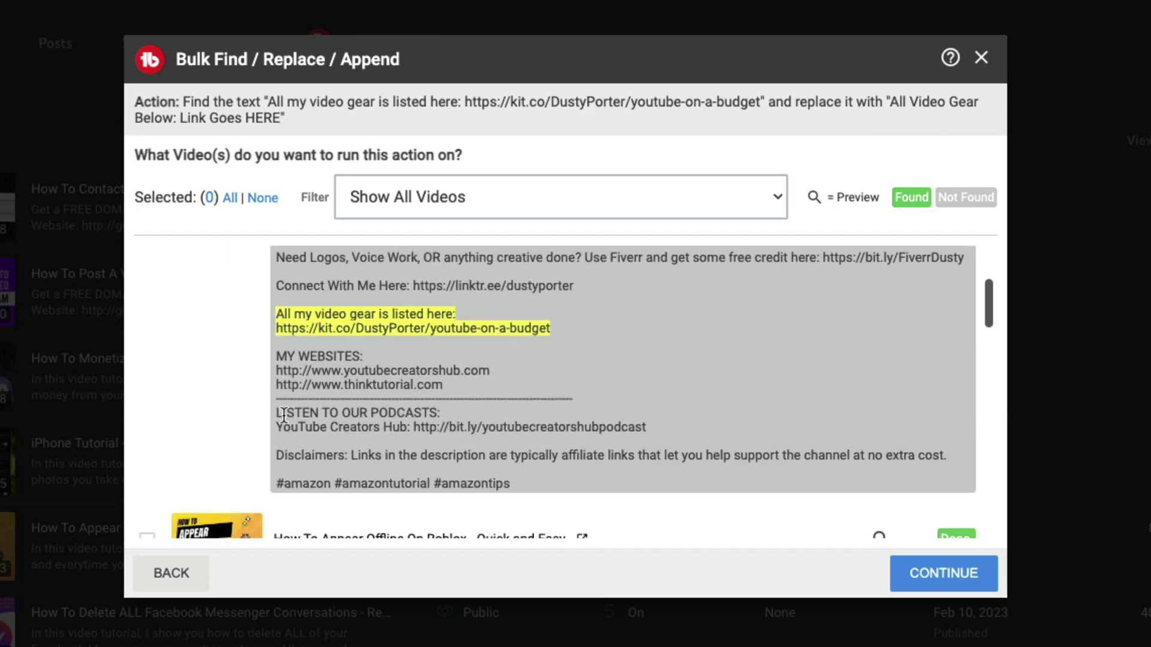
pyautogui.scroll(1, 284, 413)
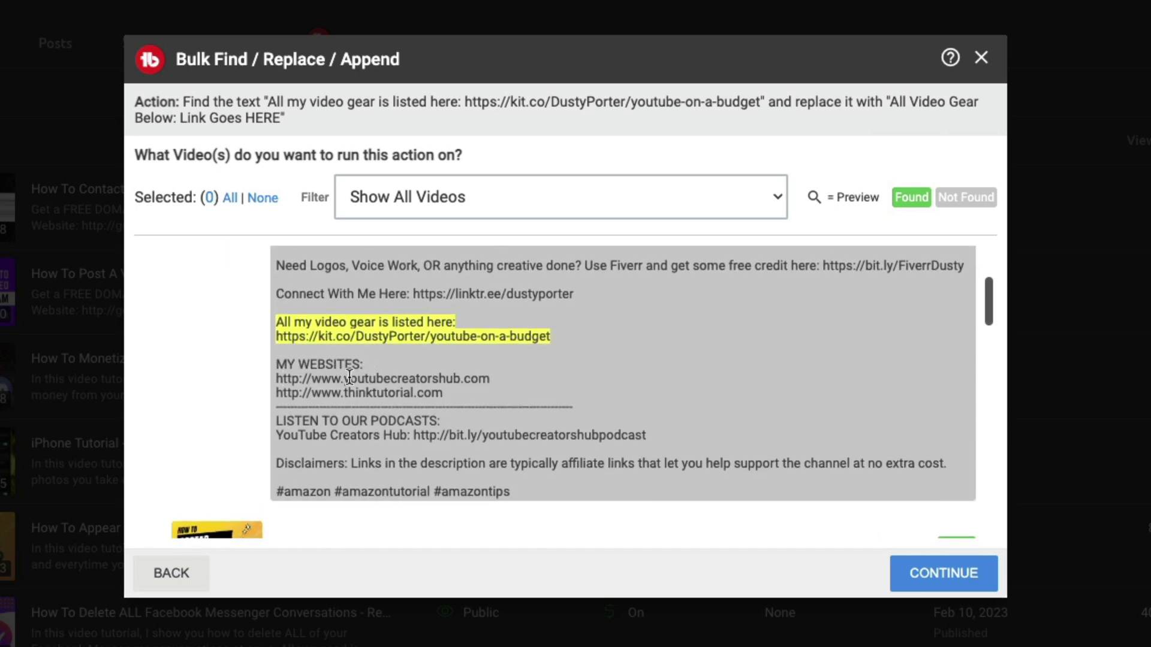
pyautogui.click(494, 345)
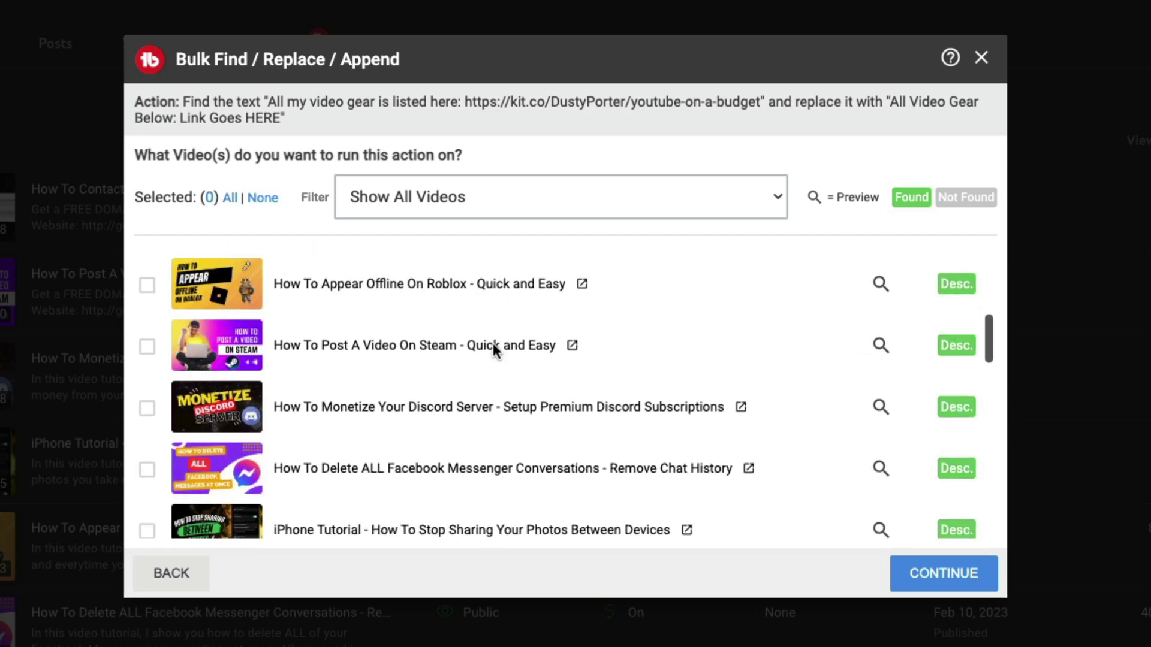
pyautogui.scroll(-1, 493, 347)
pyautogui.scroll(1, 494, 346)
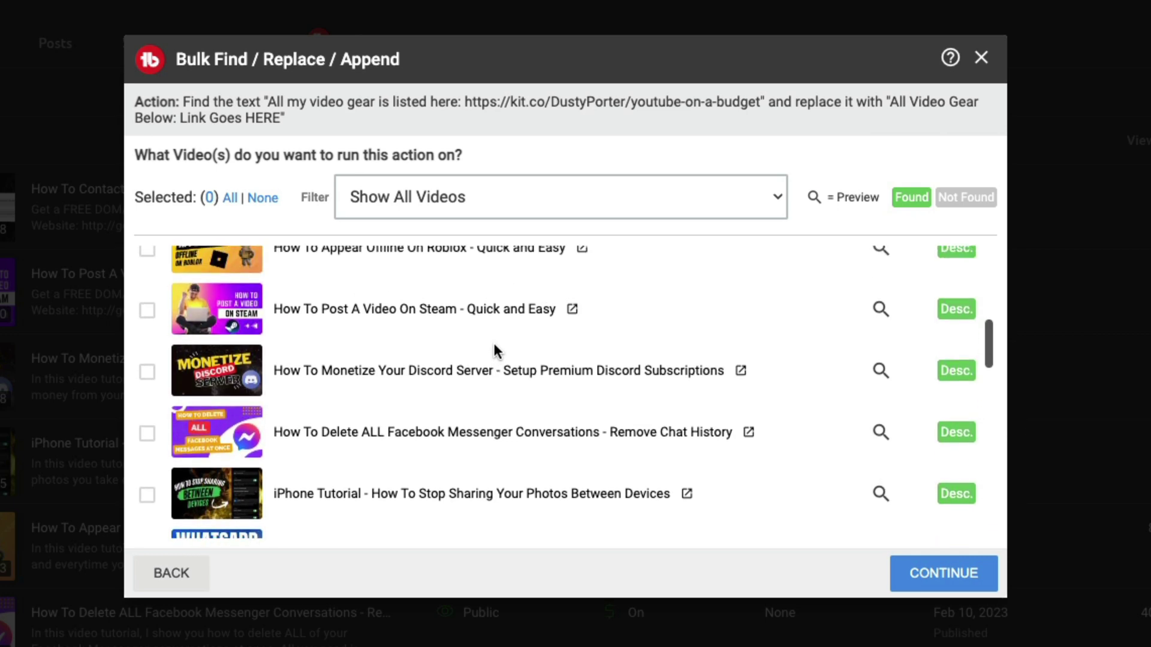
pyautogui.scroll(3, 493, 342)
pyautogui.scroll(3, 494, 346)
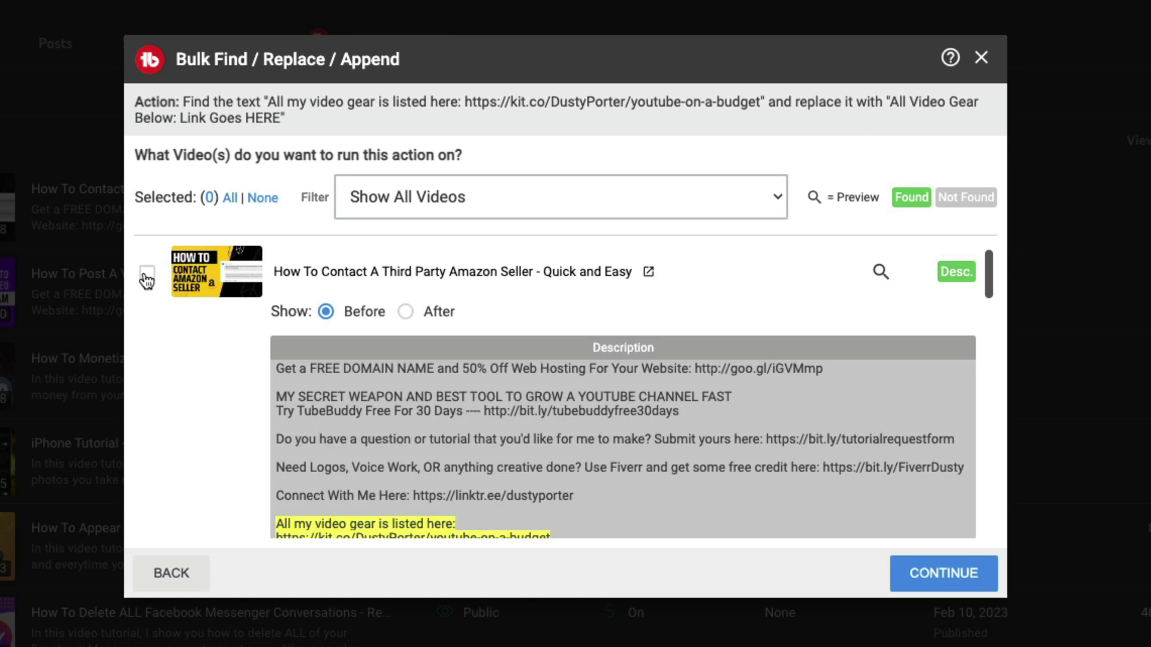
pyautogui.click(881, 273)
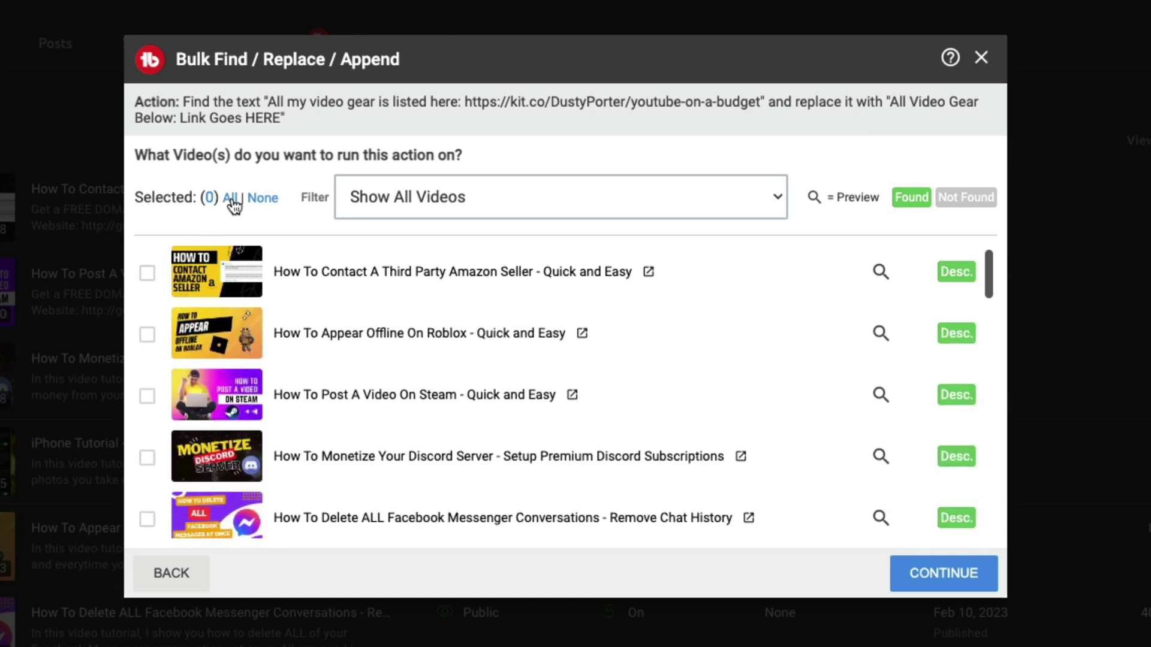
pyautogui.click(231, 199)
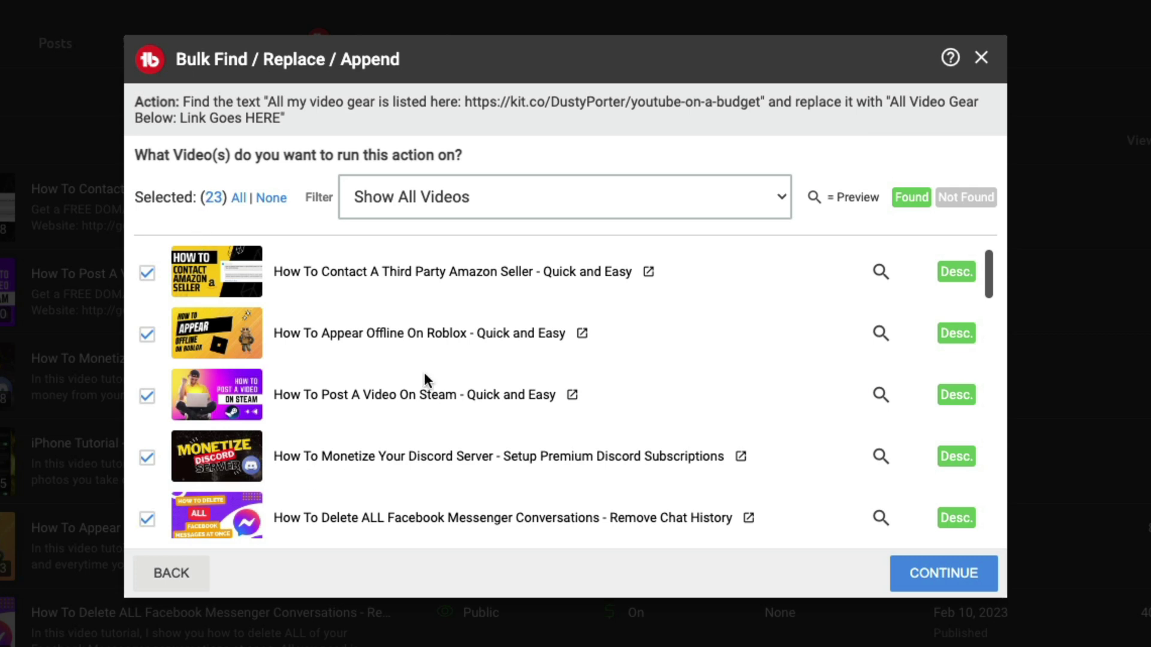
pyautogui.click(923, 573)
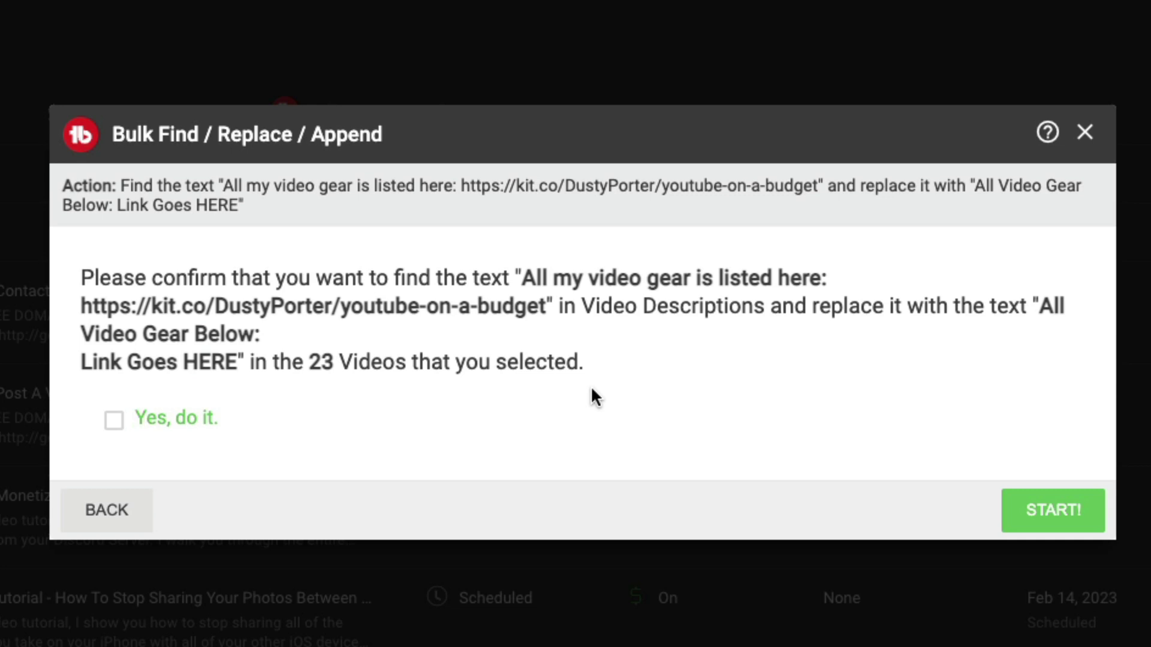
pyautogui.click(113, 421)
pyautogui.click(114, 419)
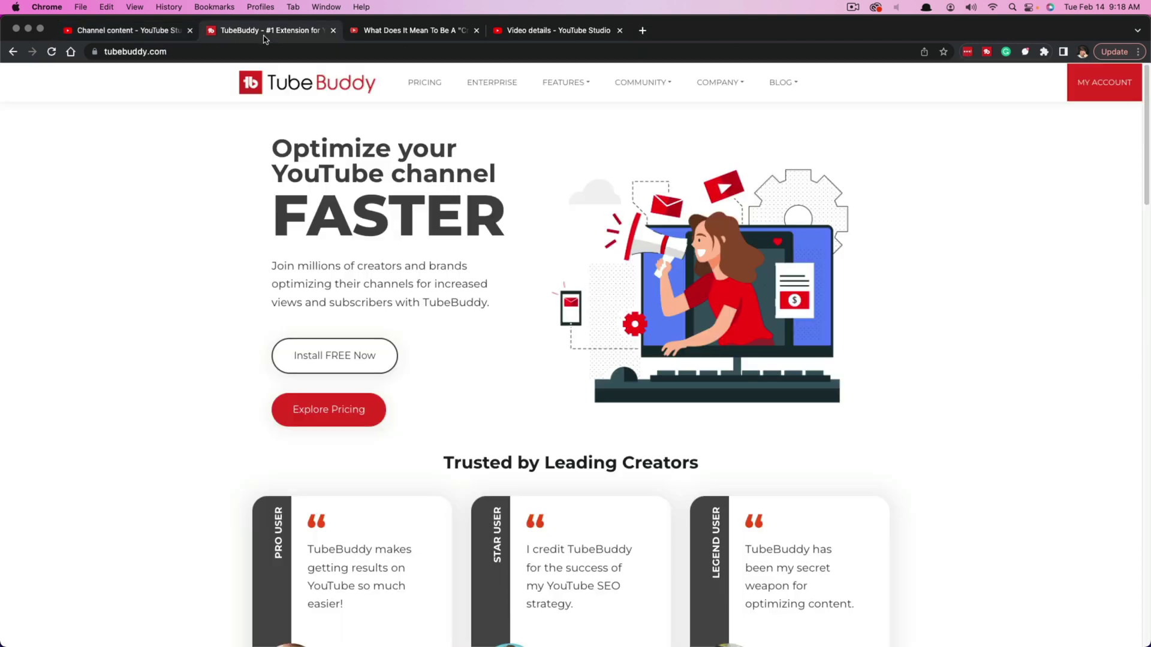
pyautogui.click(264, 35)
pyautogui.click(114, 31)
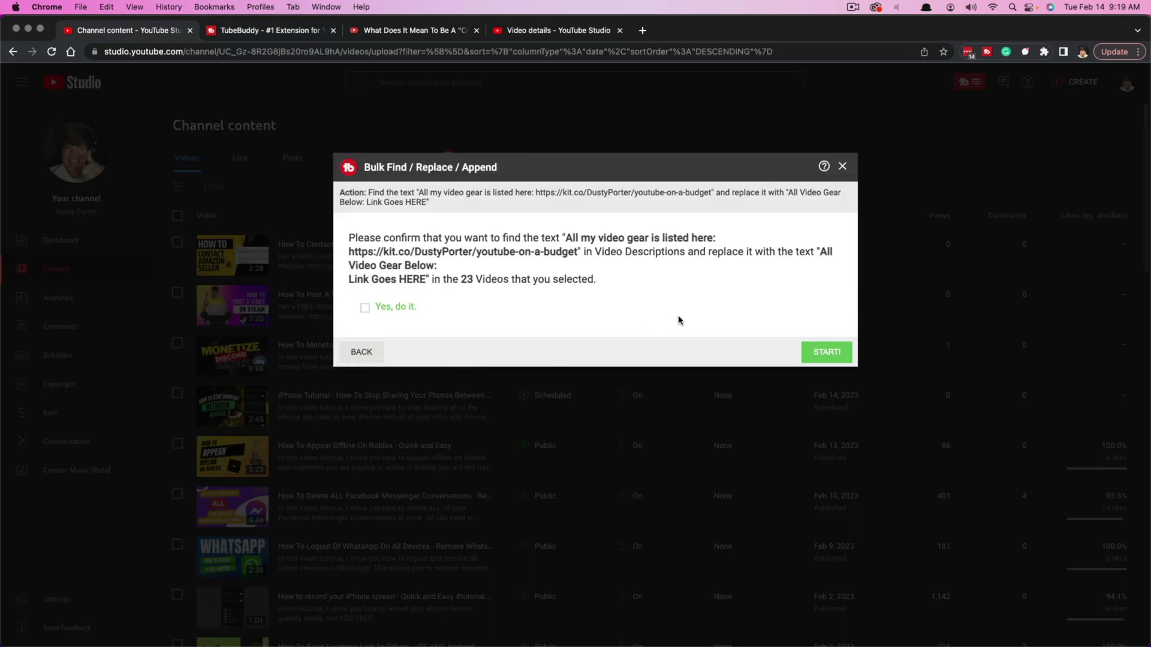